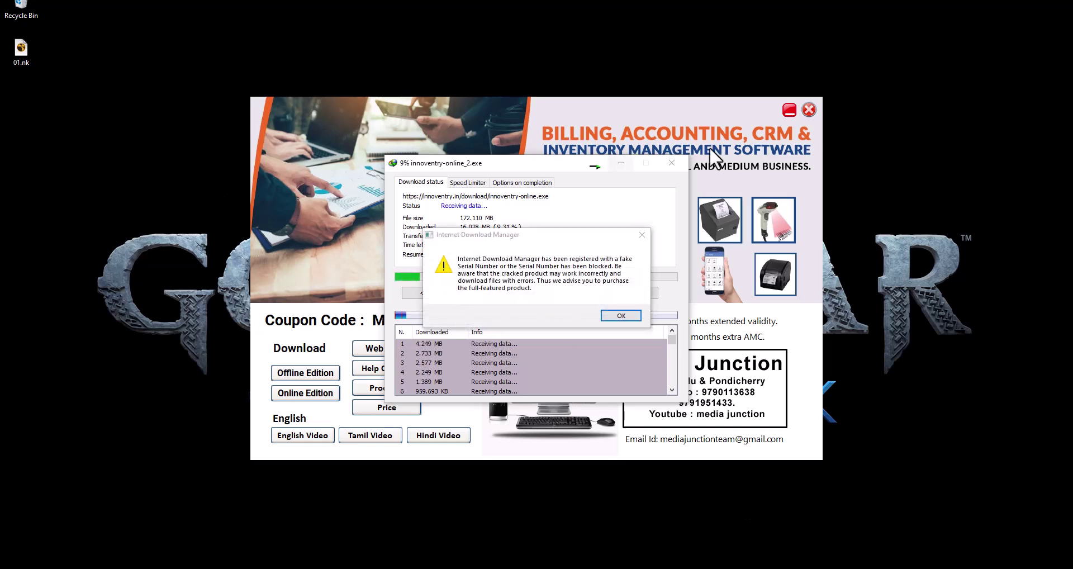
Dismiss IDM's fake-serial warning and registration dialog, then minimize the download window
click(642, 234)
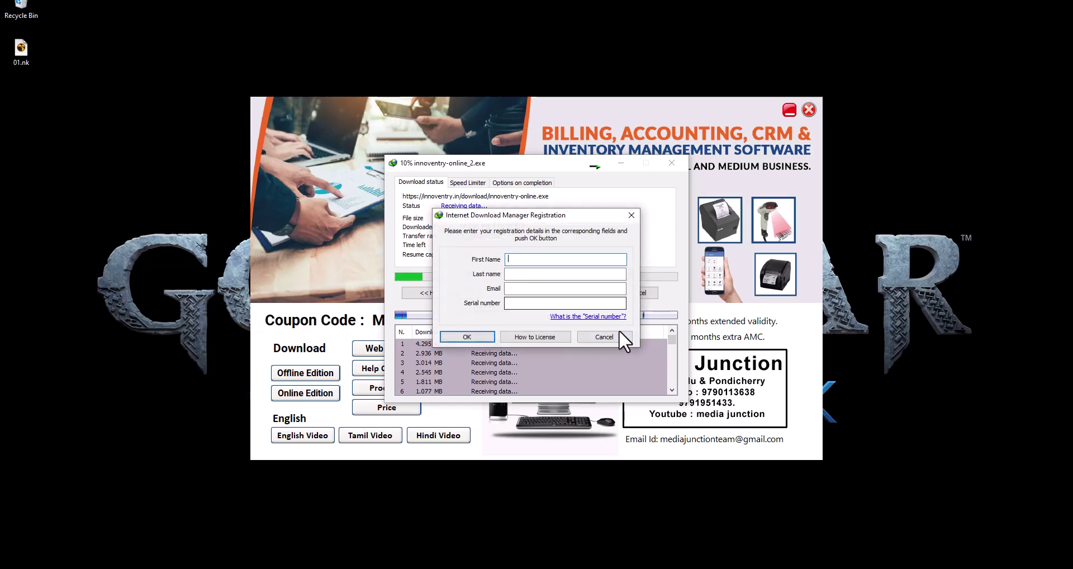
click(609, 336)
click(620, 162)
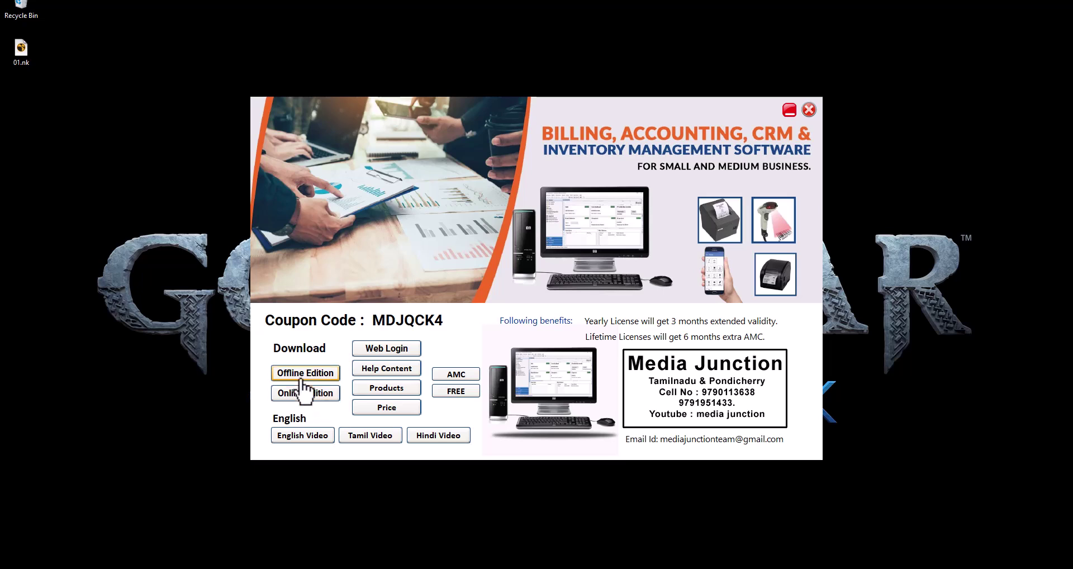
Open the Edition Compare price page and draw a red box around the online Basic plan
click(387, 407)
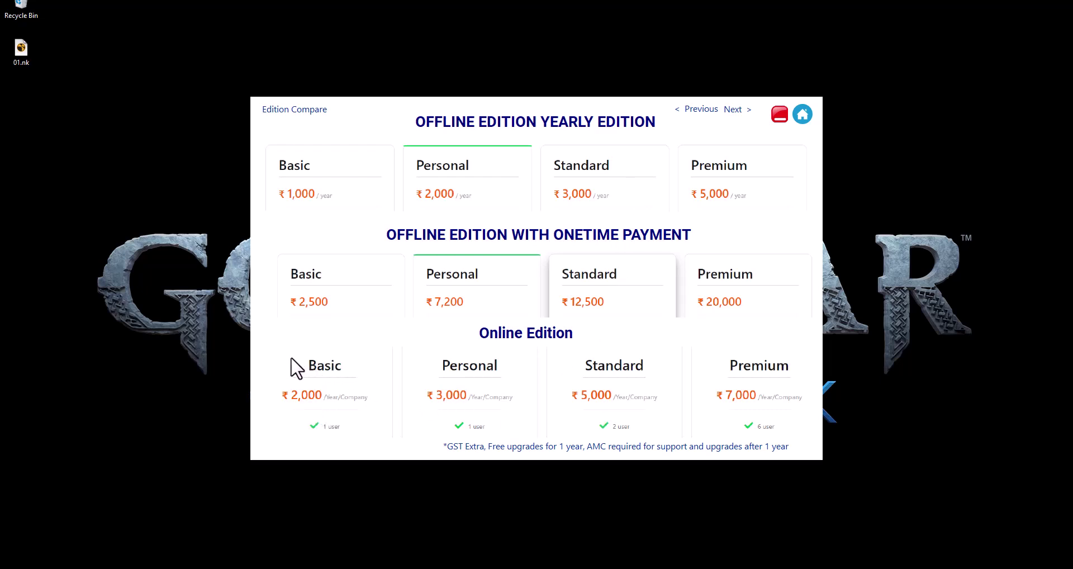
key(ctrl+l)
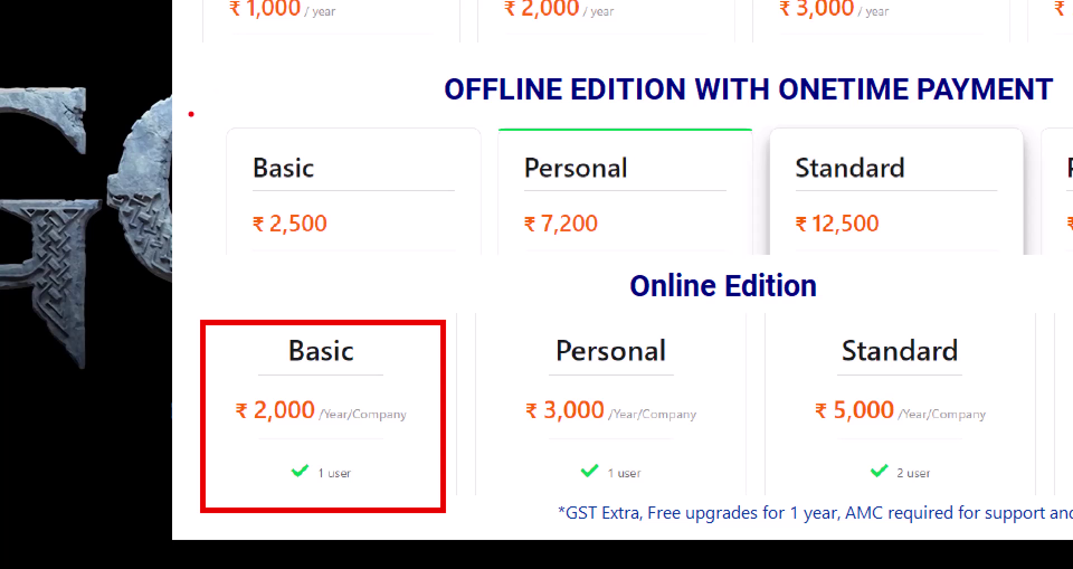
drag(191, 114, 495, 288)
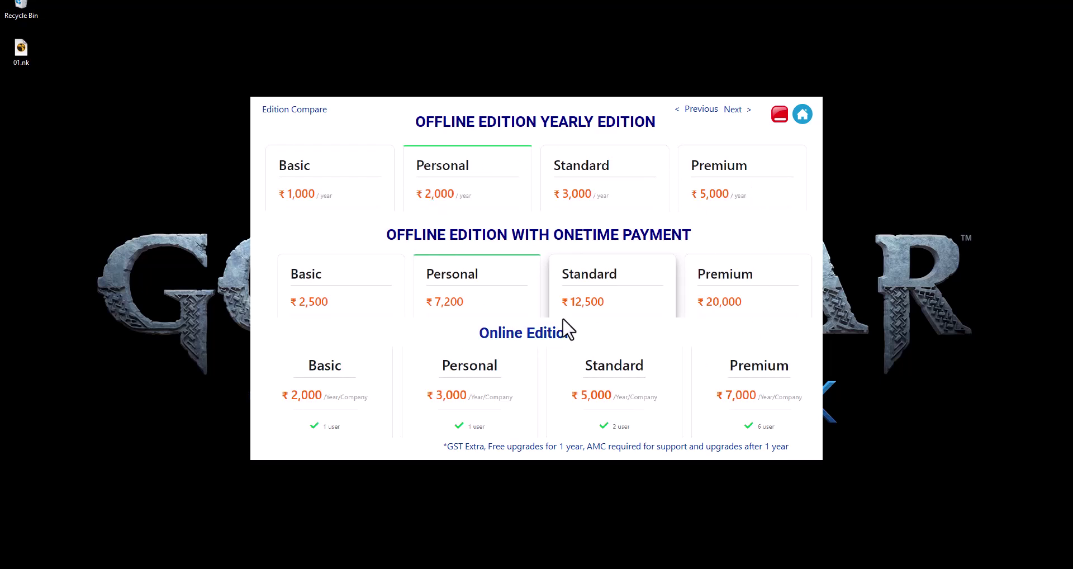
View the edition feature comparison page, then go back to the launcher home screen
click(735, 109)
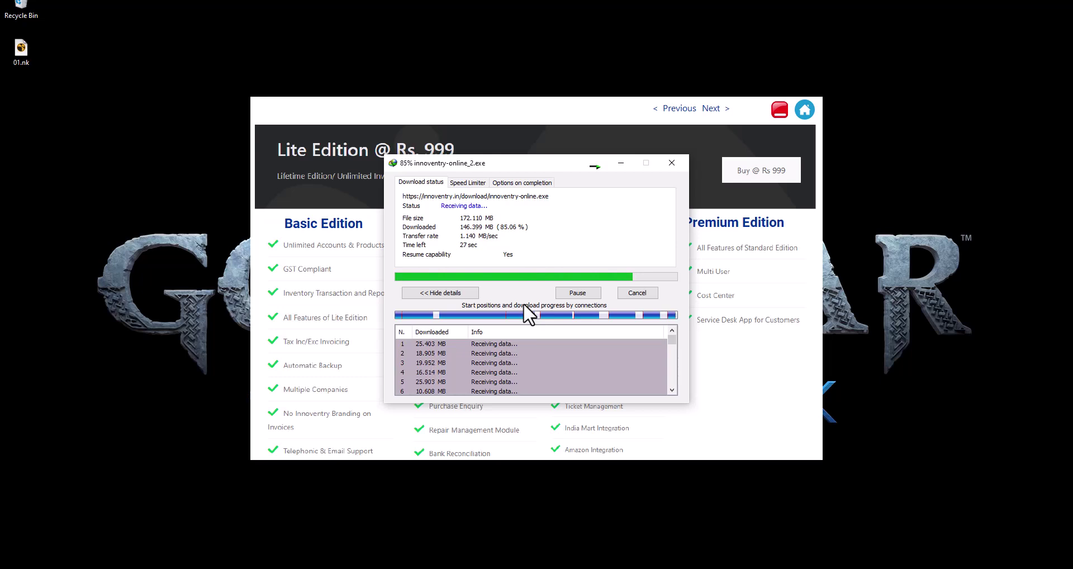
click(802, 111)
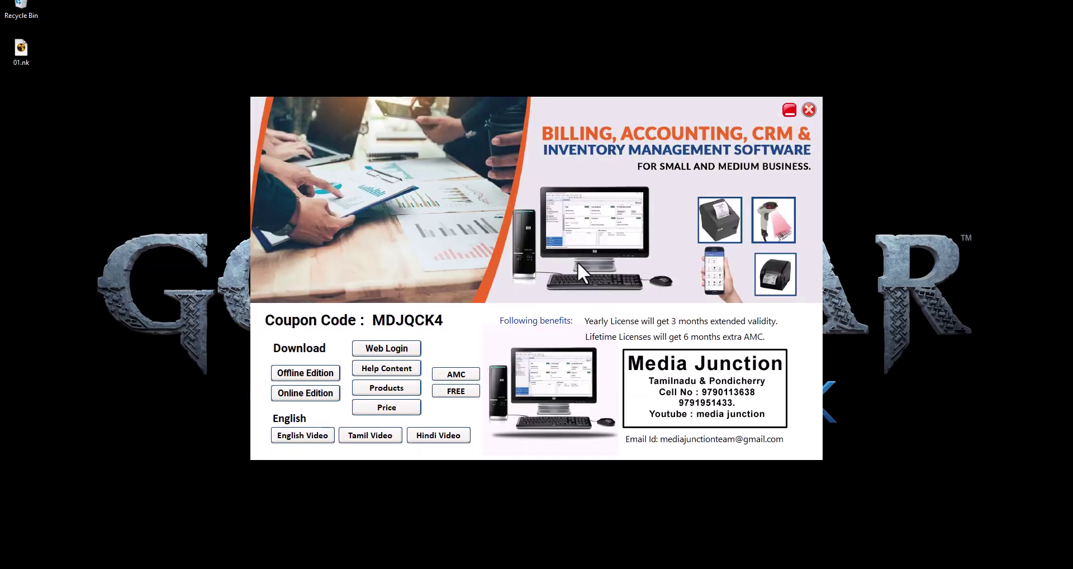
Bring the IDM download progress window back to the front
click(587, 567)
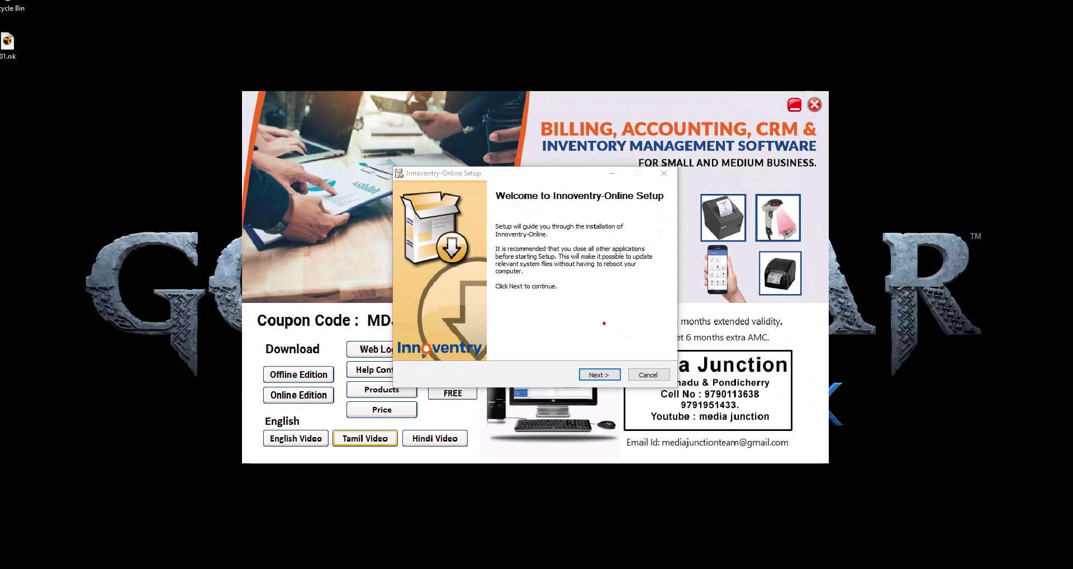
Accept the license and attempt the default folder, dismissing the existing-installation errors
click(596, 373)
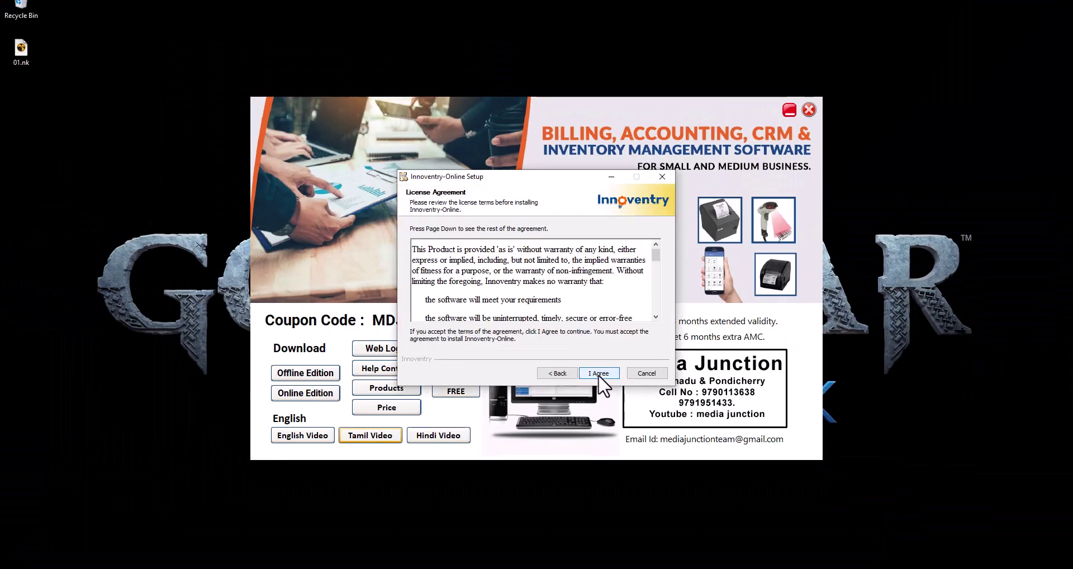
click(599, 374)
click(598, 373)
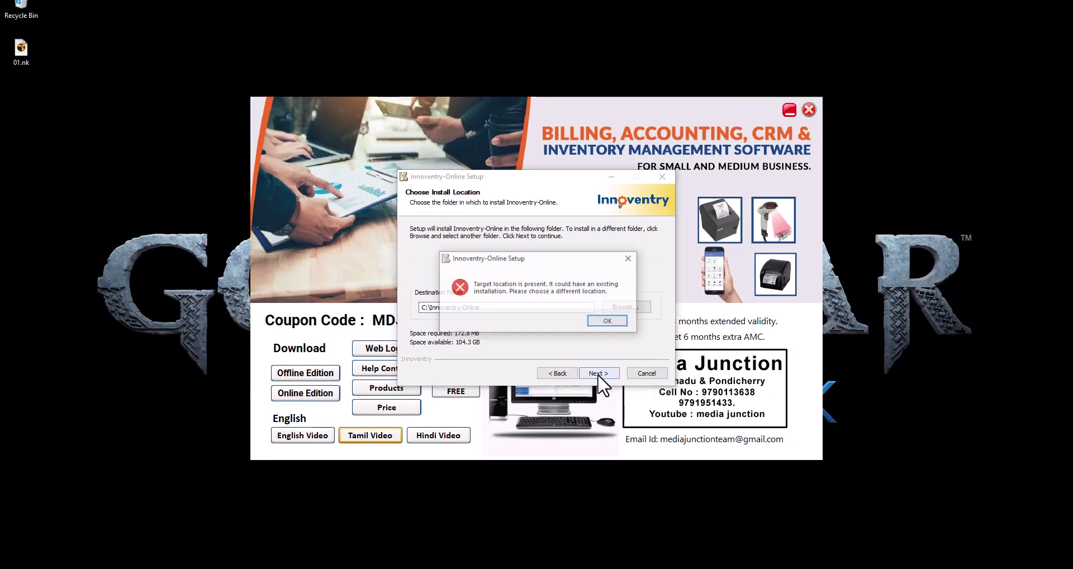
click(603, 322)
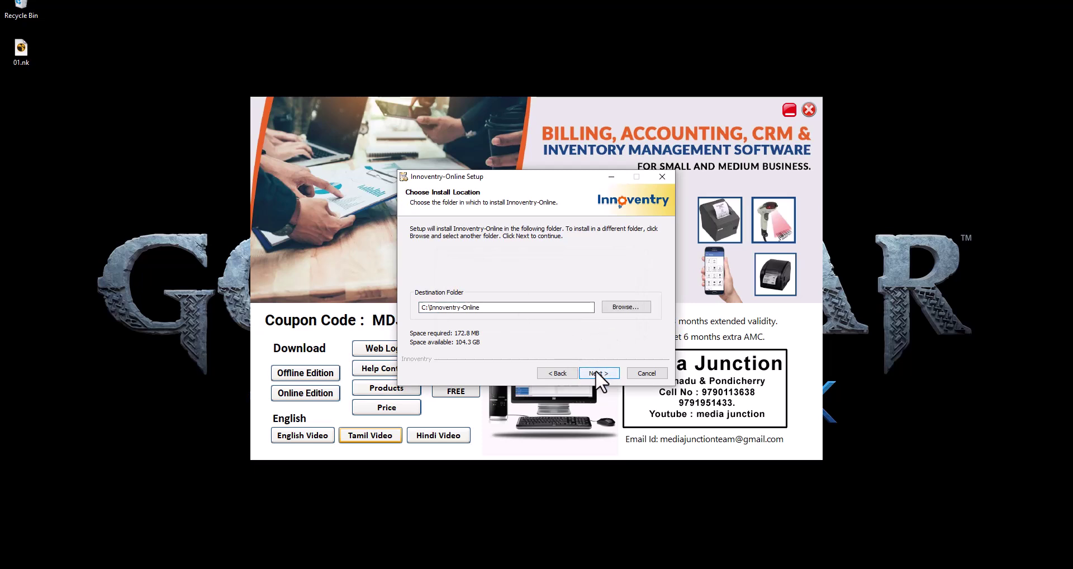
click(597, 372)
click(606, 320)
Change the install location to the jd data folder on New Volume (E:)
click(630, 309)
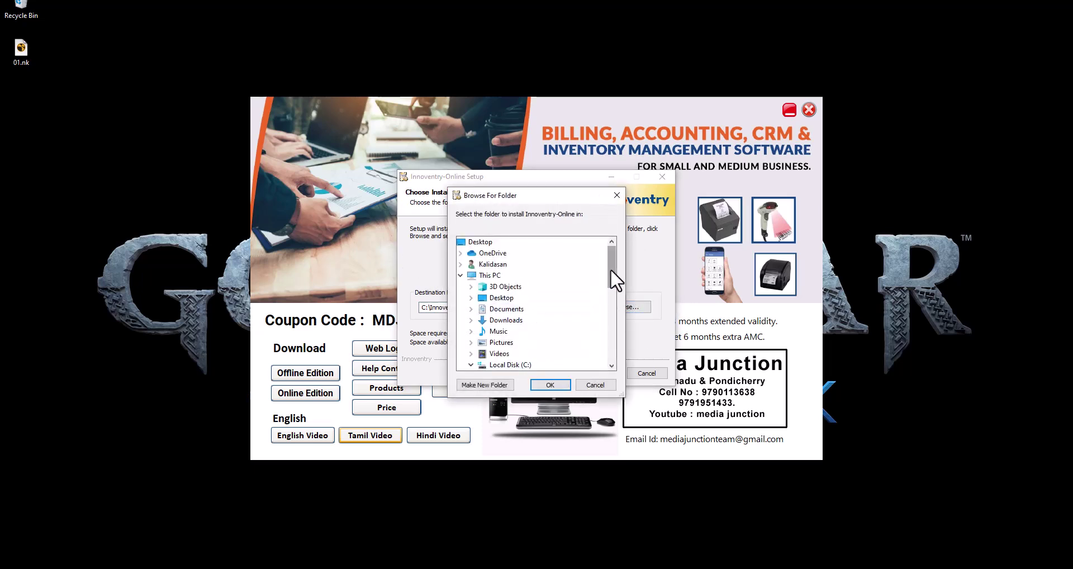
drag(611, 280, 614, 294)
double_click(506, 287)
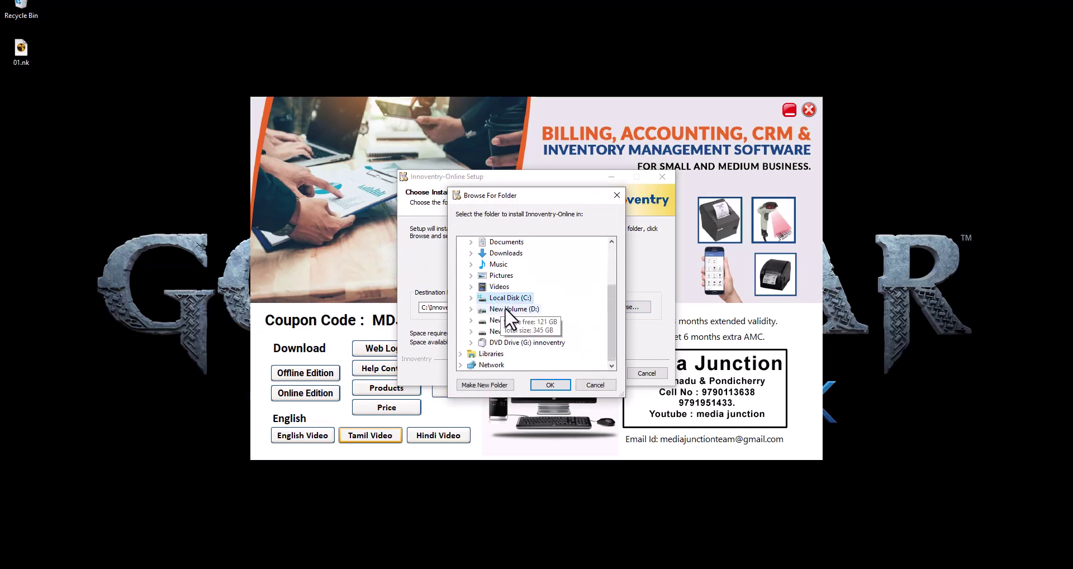
double_click(517, 331)
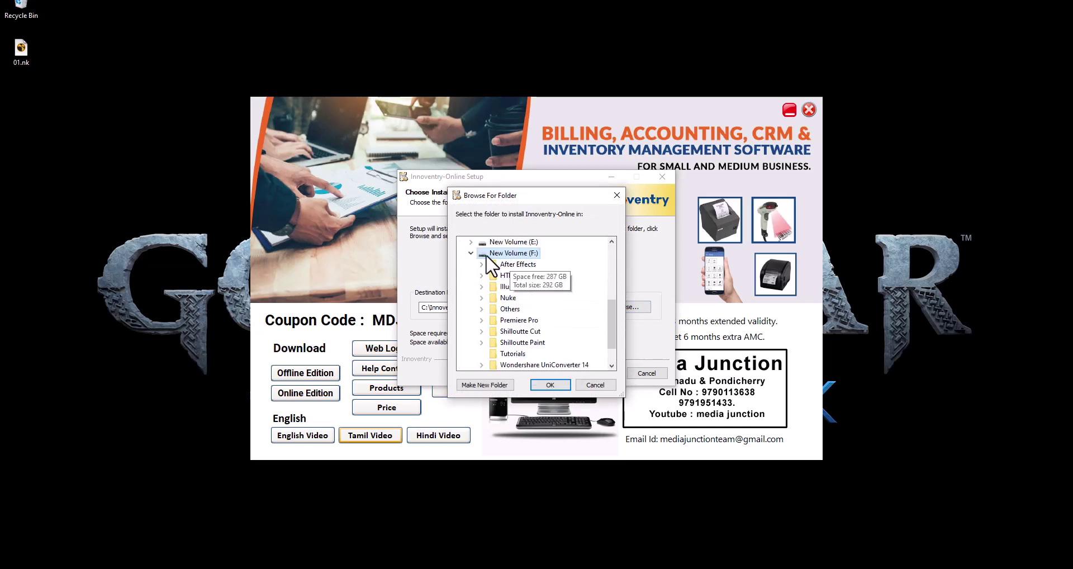
double_click(482, 253)
double_click(506, 321)
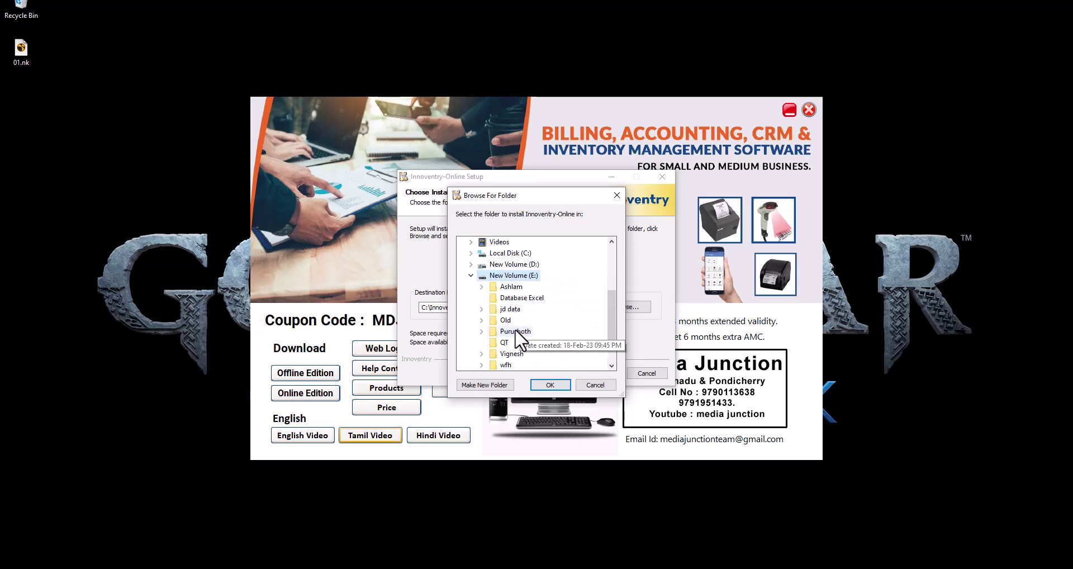
double_click(510, 310)
click(551, 384)
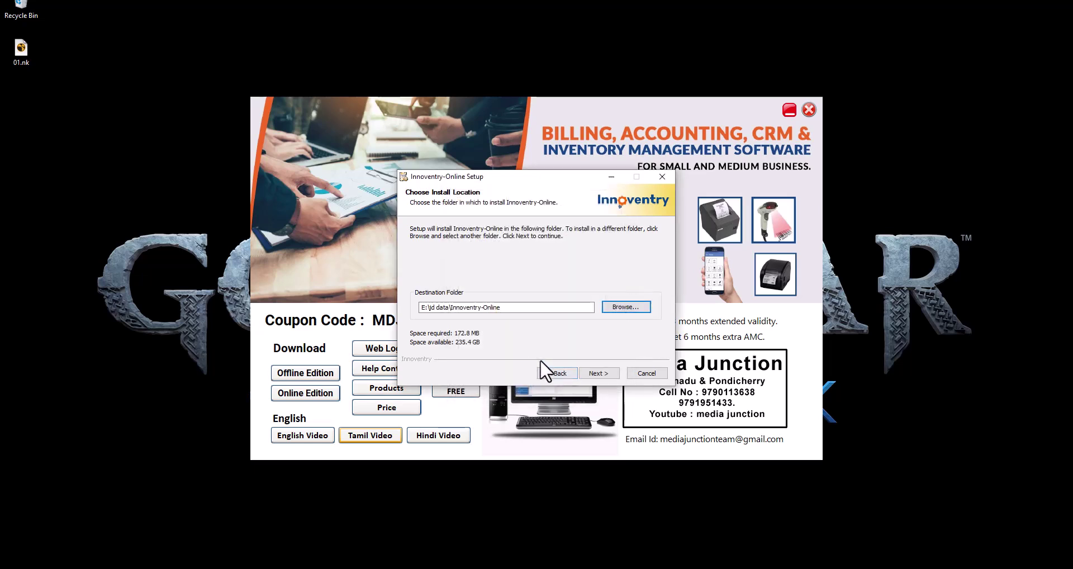
Install Innoventry-Online and close the completed setup wizard
click(596, 374)
click(602, 374)
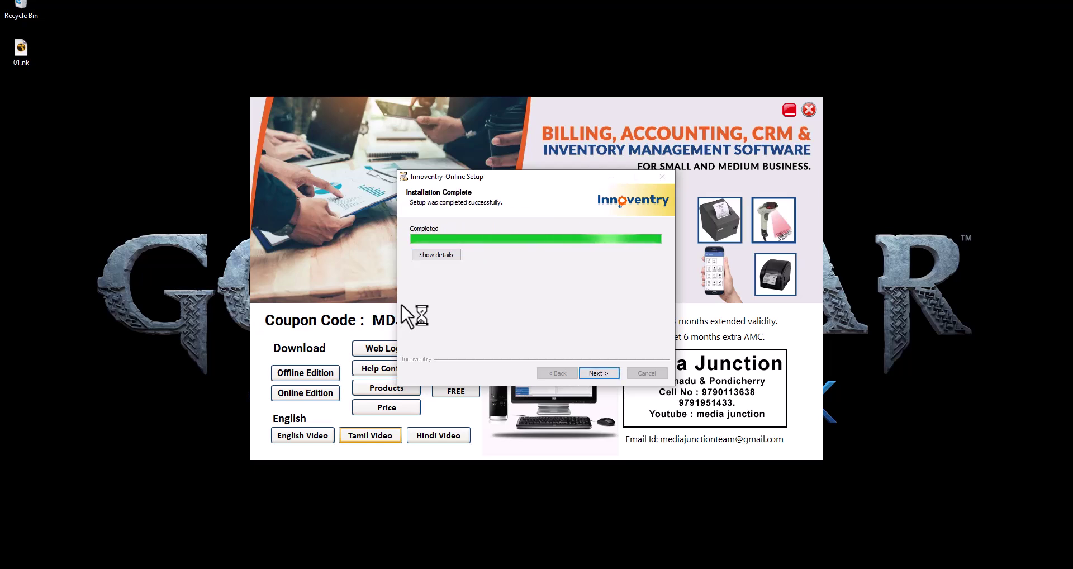
click(591, 375)
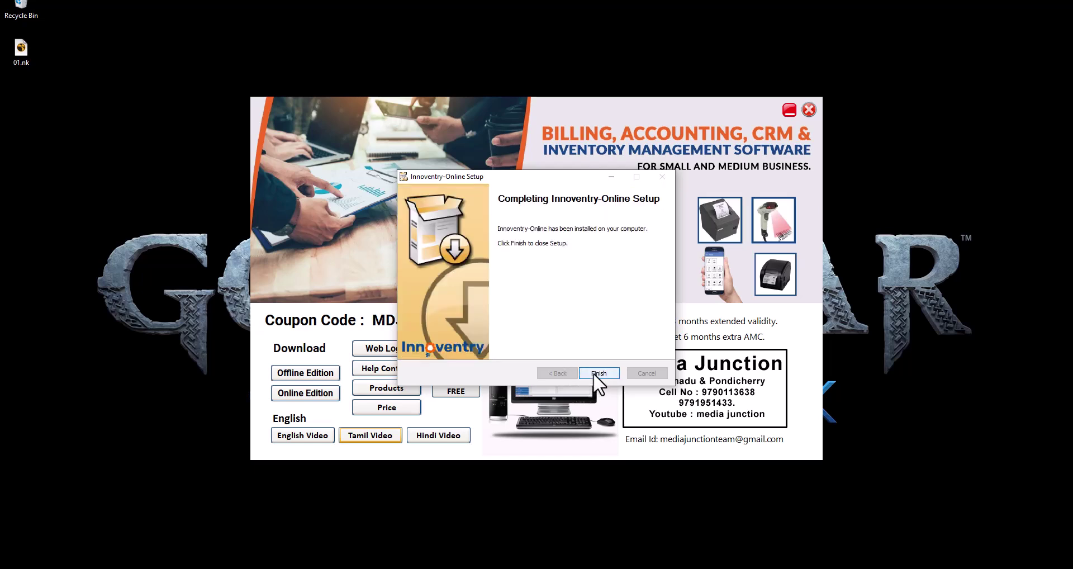
click(601, 376)
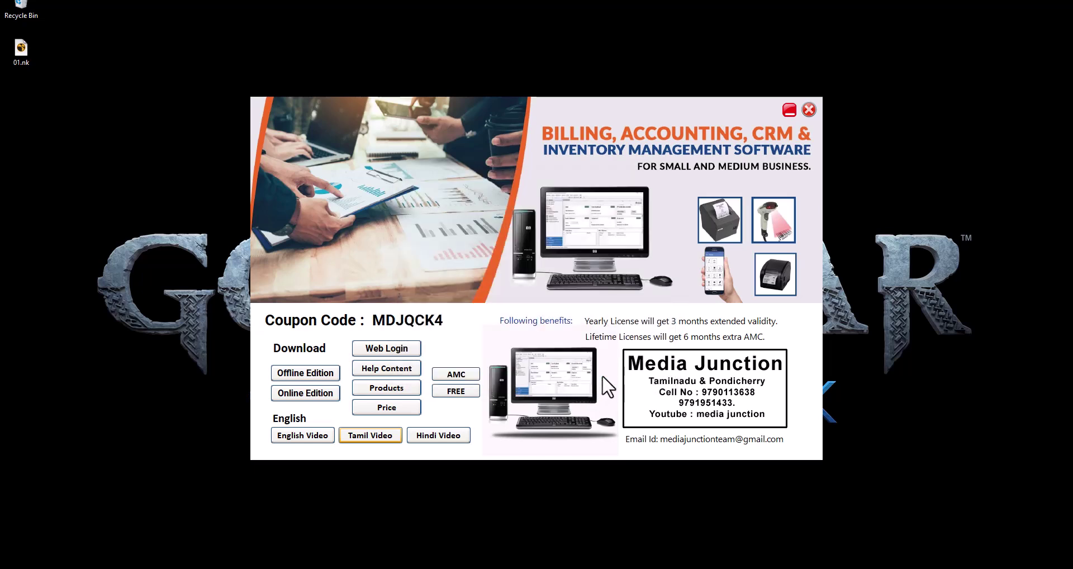
Open the web app login page, dismiss Edge's password and sign-in popups, and minimize the browser
click(399, 350)
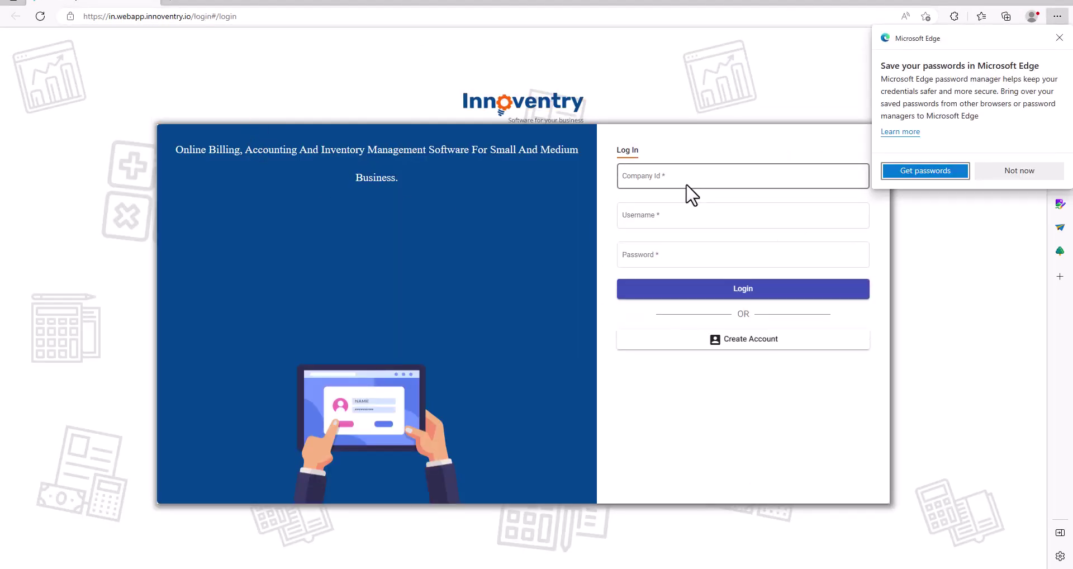
click(680, 176)
click(1021, 170)
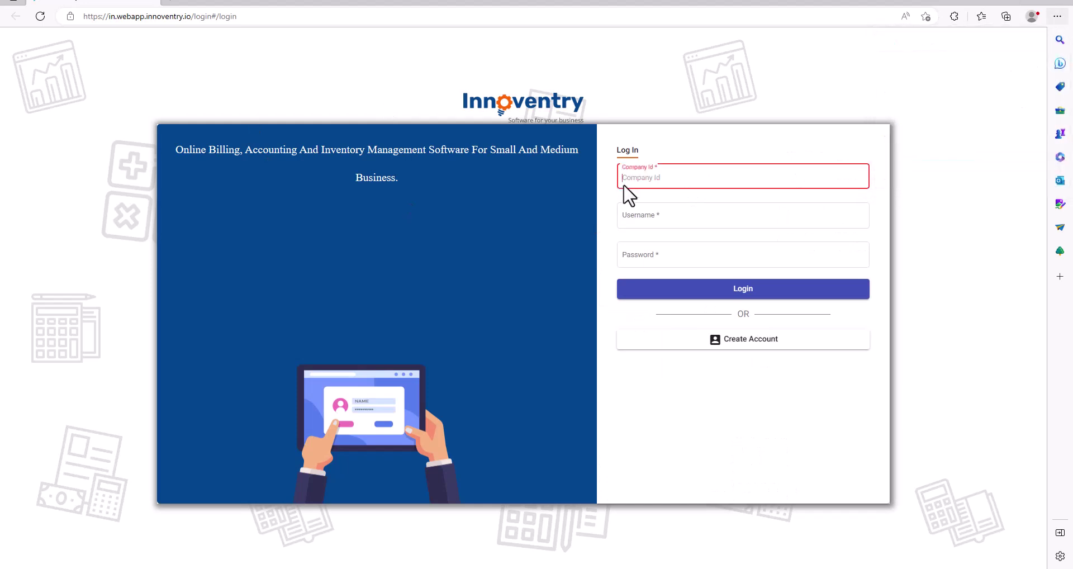
click(647, 215)
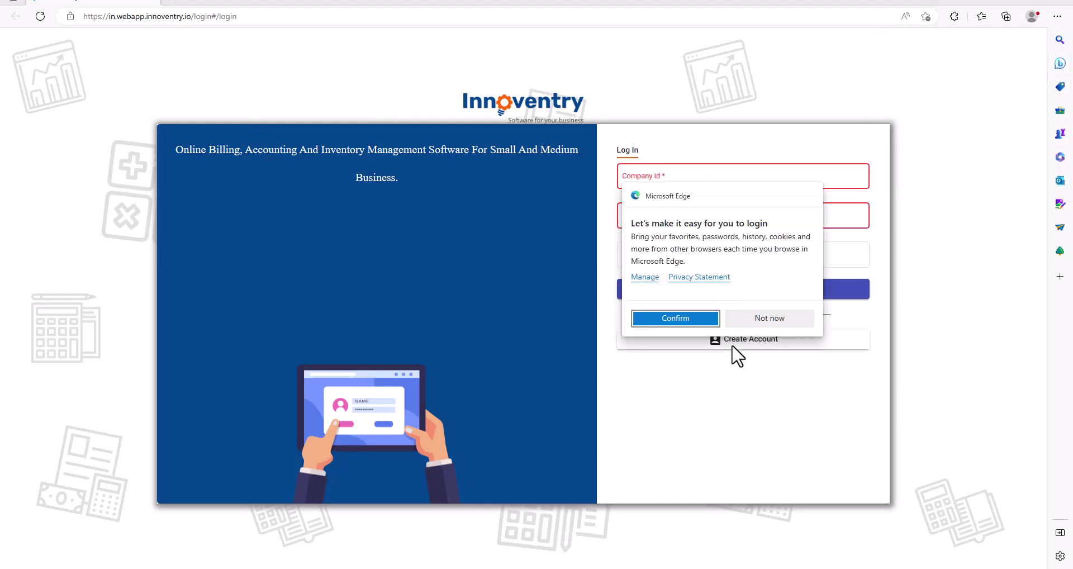
click(766, 318)
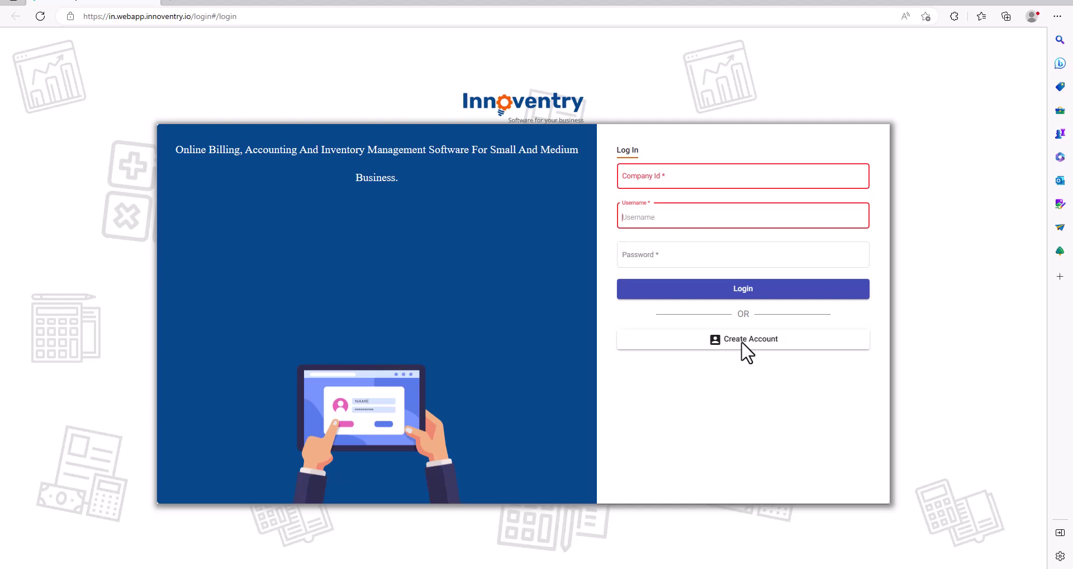
click(1012, 2)
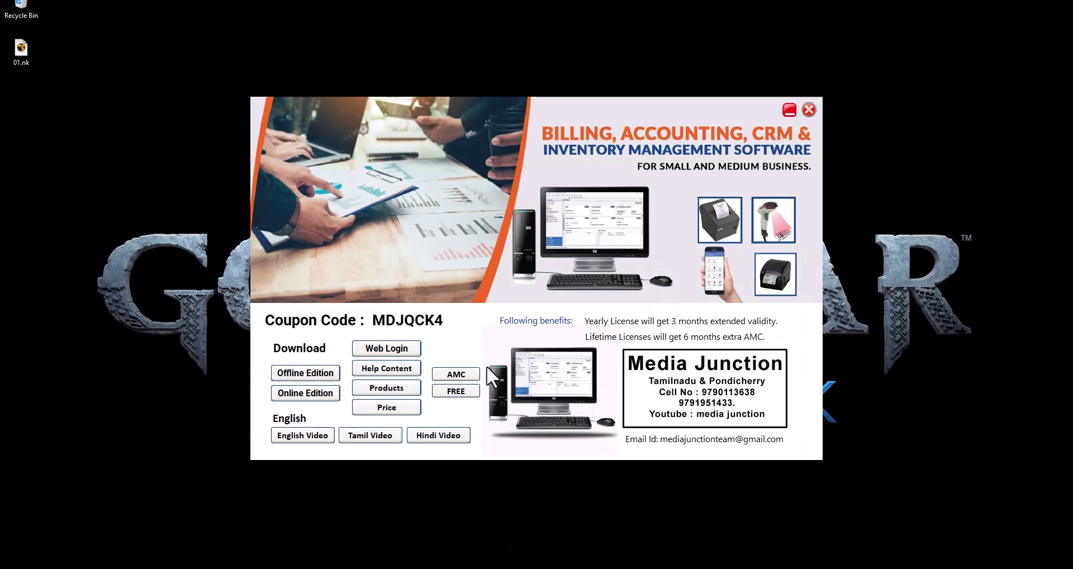
Browse to E:\jd data\Innoventry-Online\Innoventry and run Innoventry-Online.exe
key(super+e)
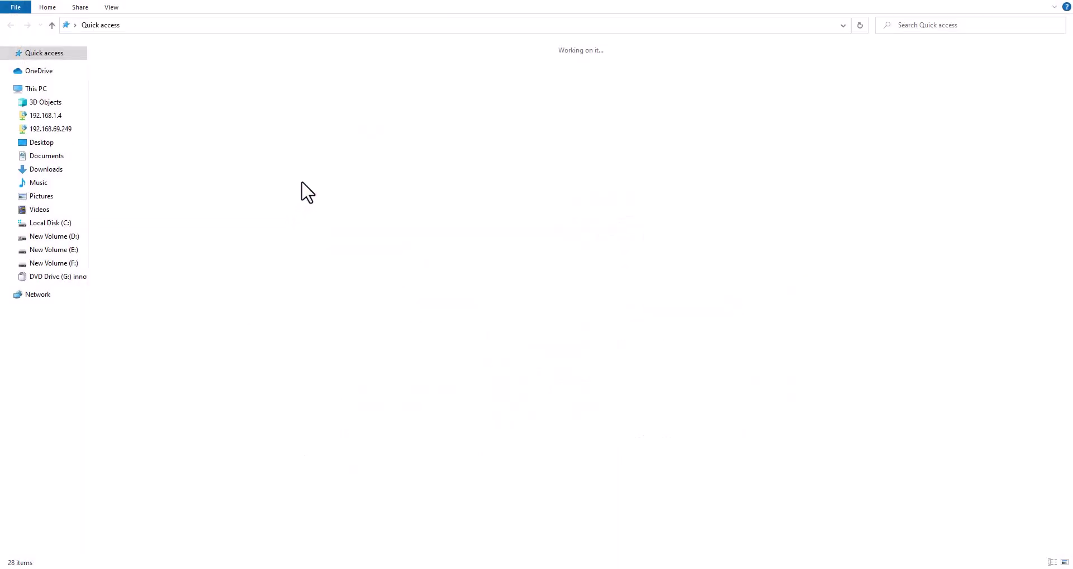
click(56, 250)
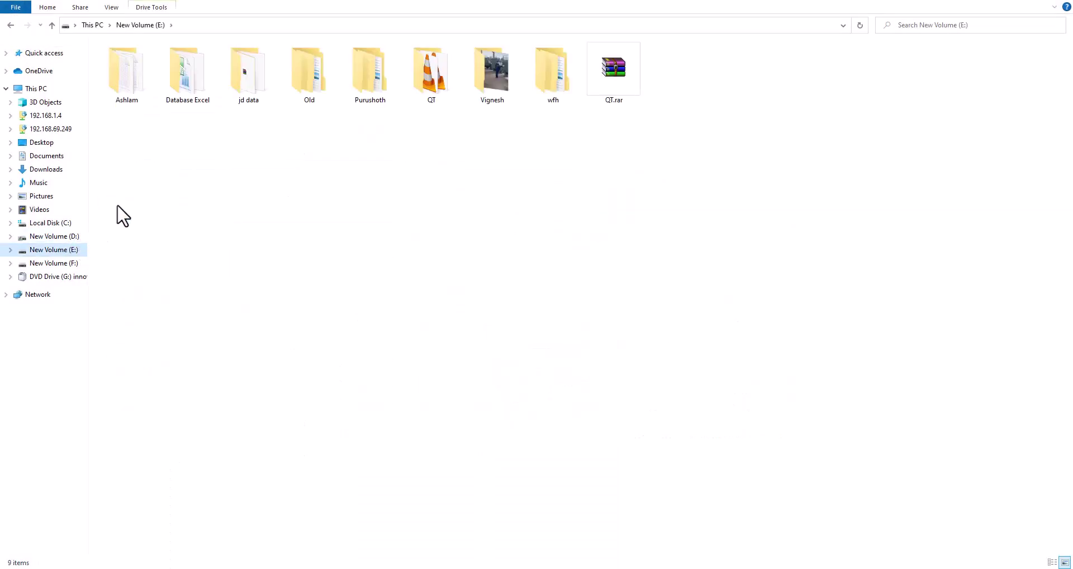
double_click(250, 102)
double_click(262, 85)
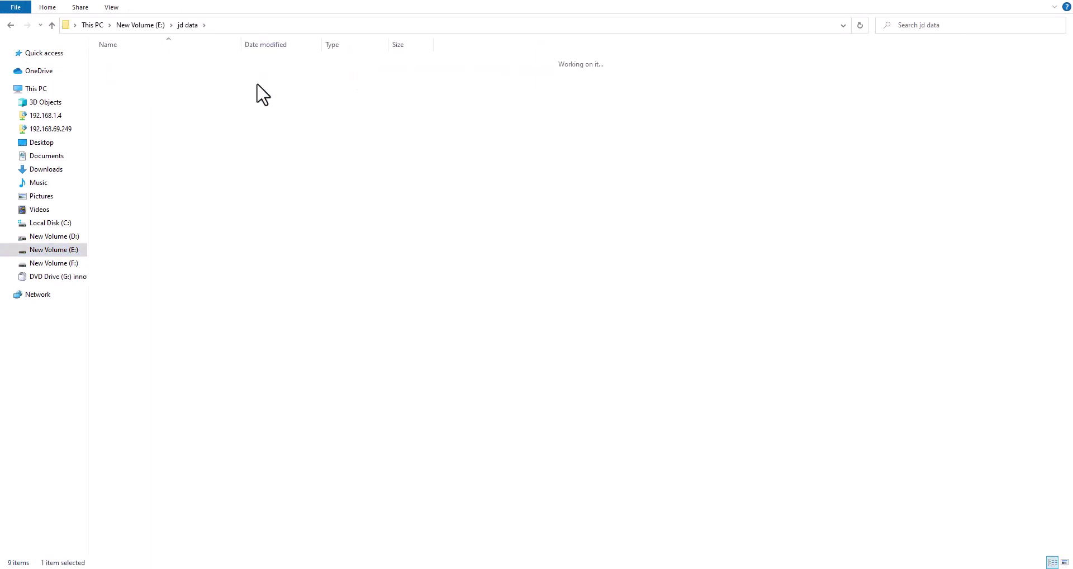
double_click(135, 63)
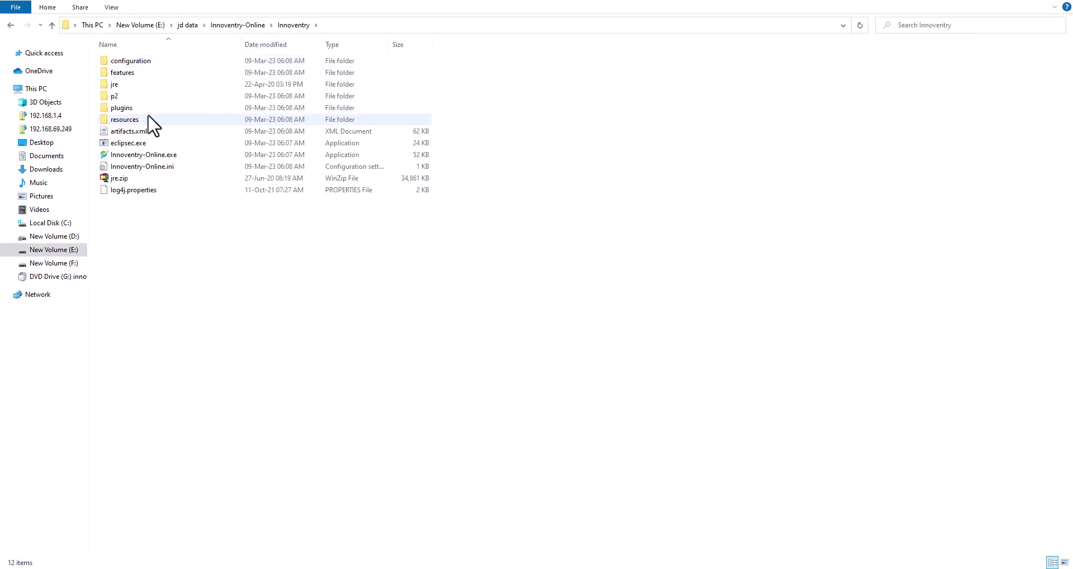
double_click(123, 157)
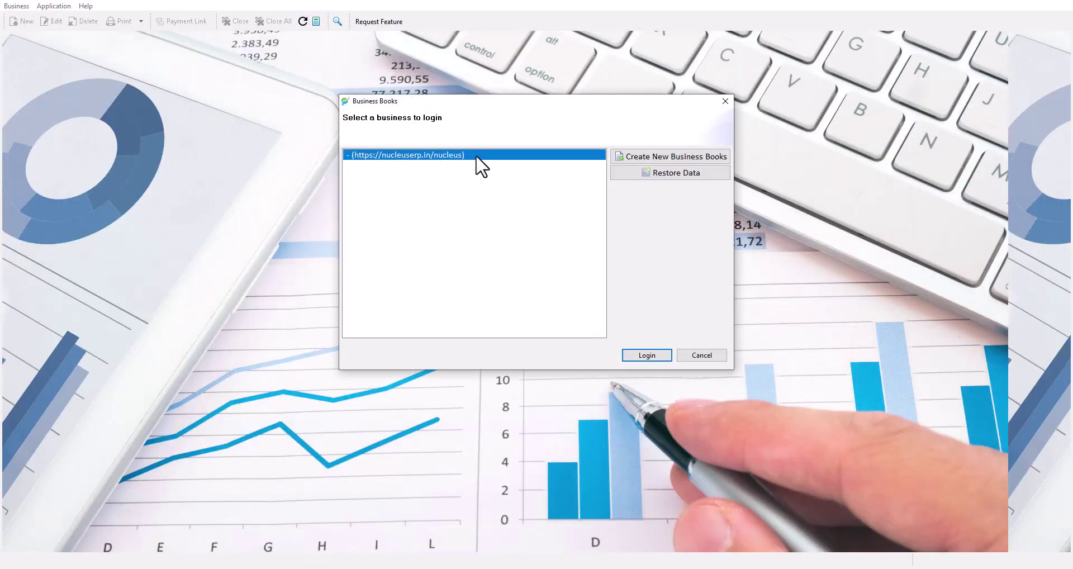
Choose Login for the listed business and enter the username, password and company ID
click(647, 356)
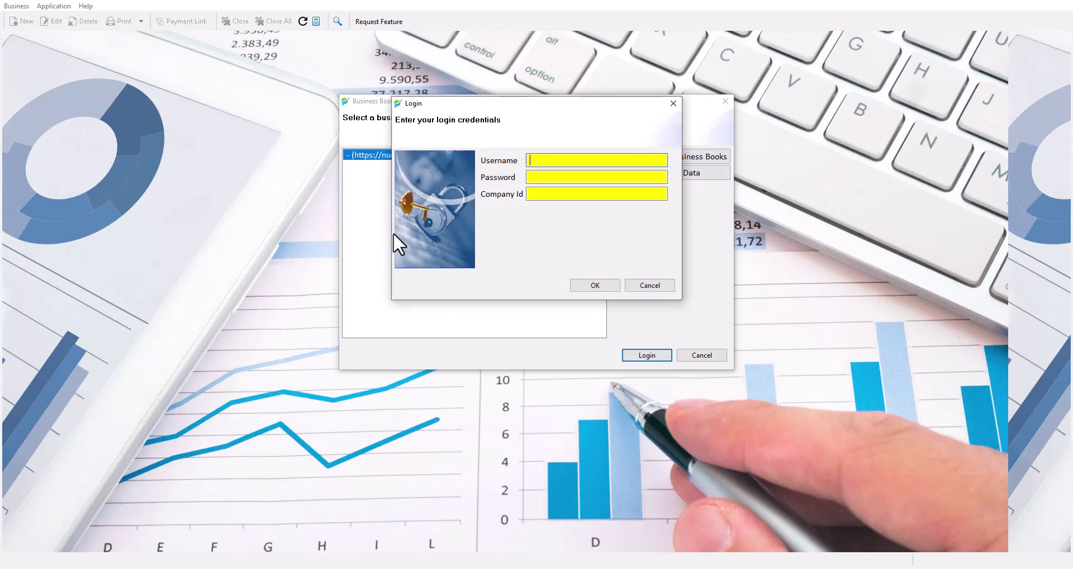
text(ADM)
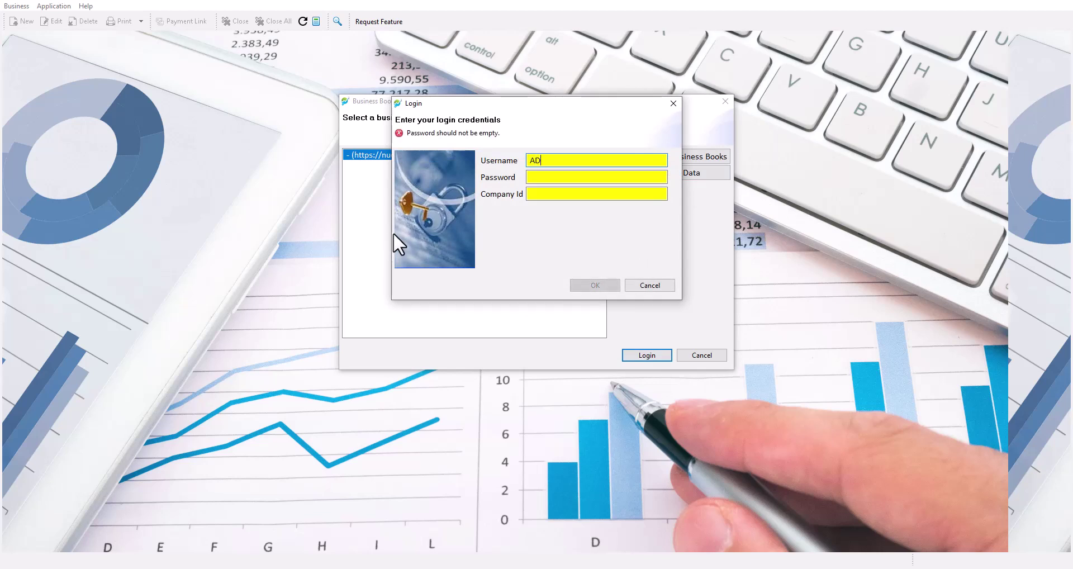
key(BackSpace)
key(BackSpace)
key(BackSpace)
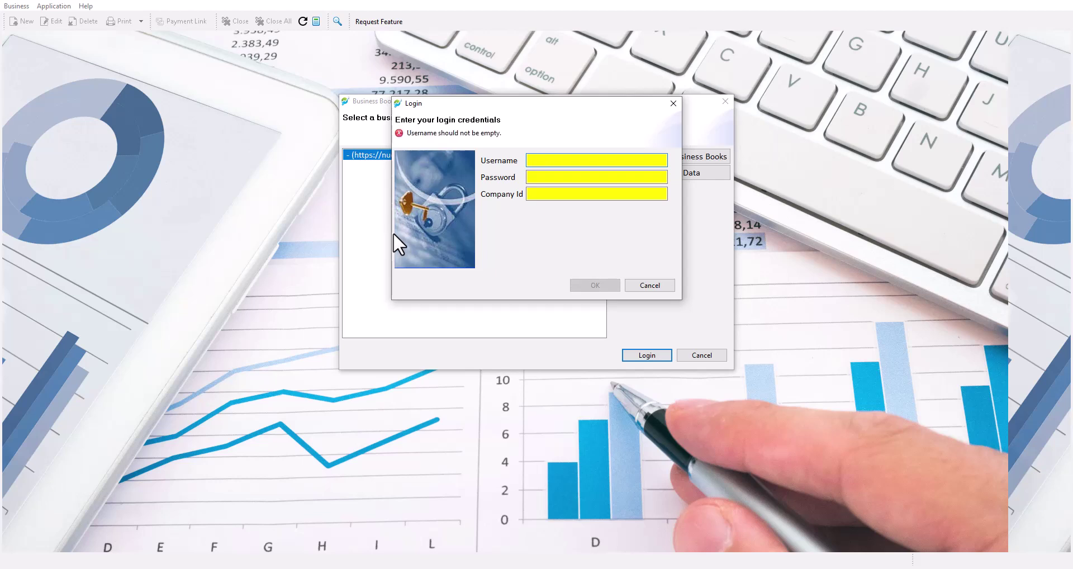
text(admin)
key(Tab)
text(***)
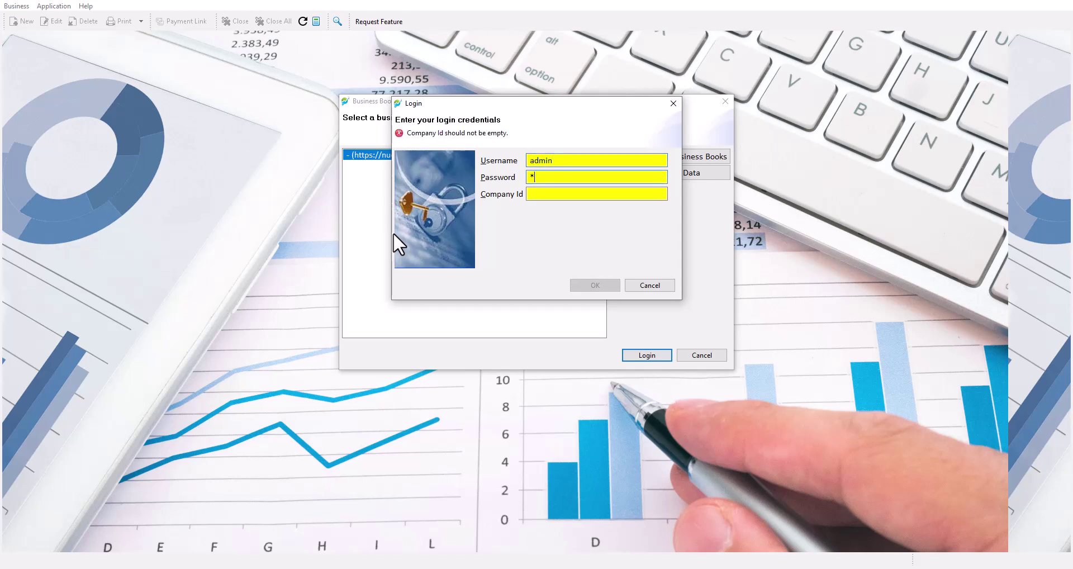
text(***)
key(Tab)
text(Cs)
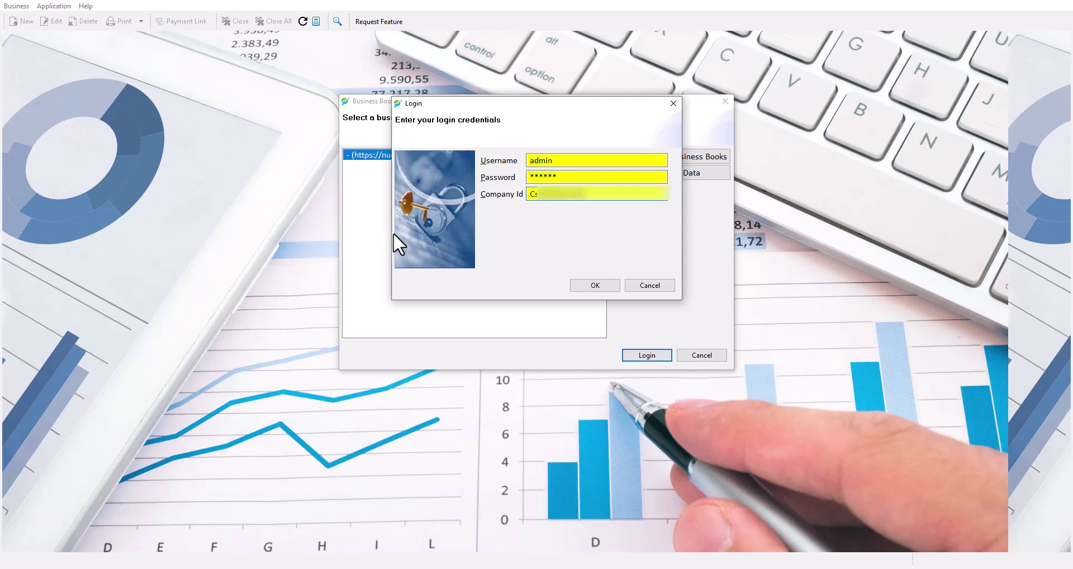
Submit the login, open Master > Item, and select the AADHAAR item
click(592, 287)
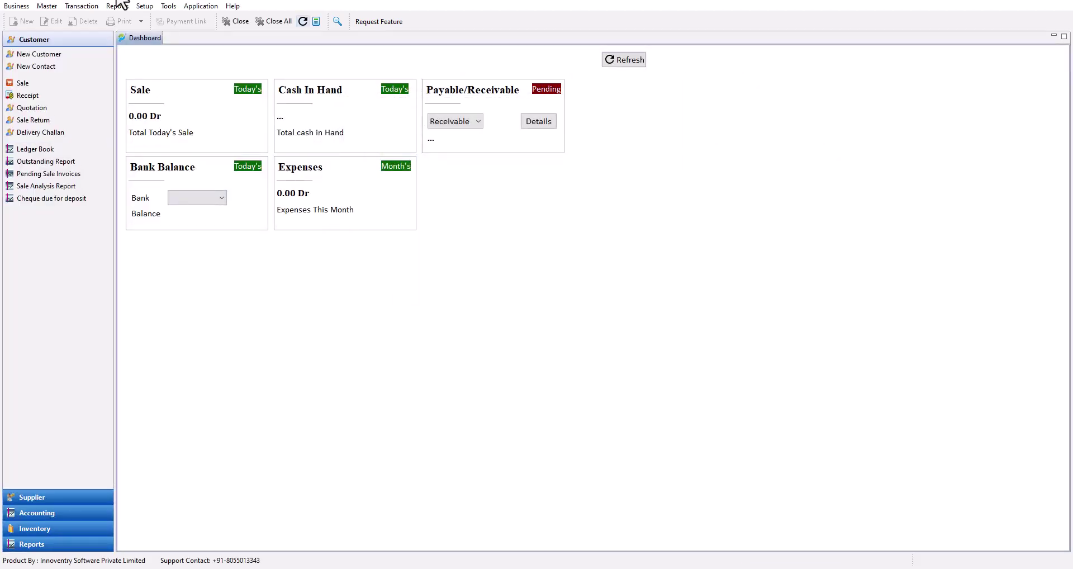
click(54, 6)
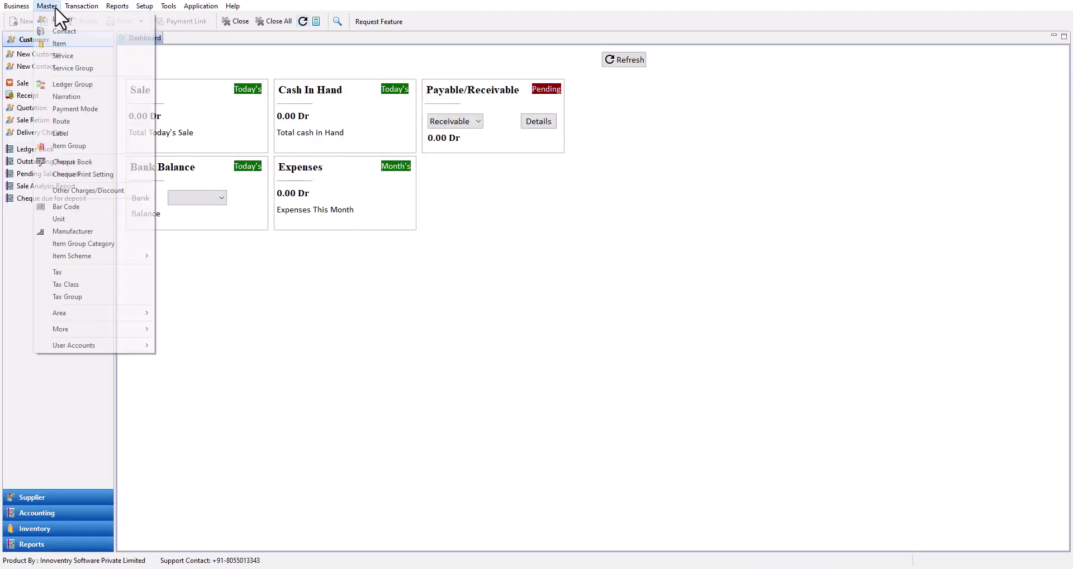
click(65, 35)
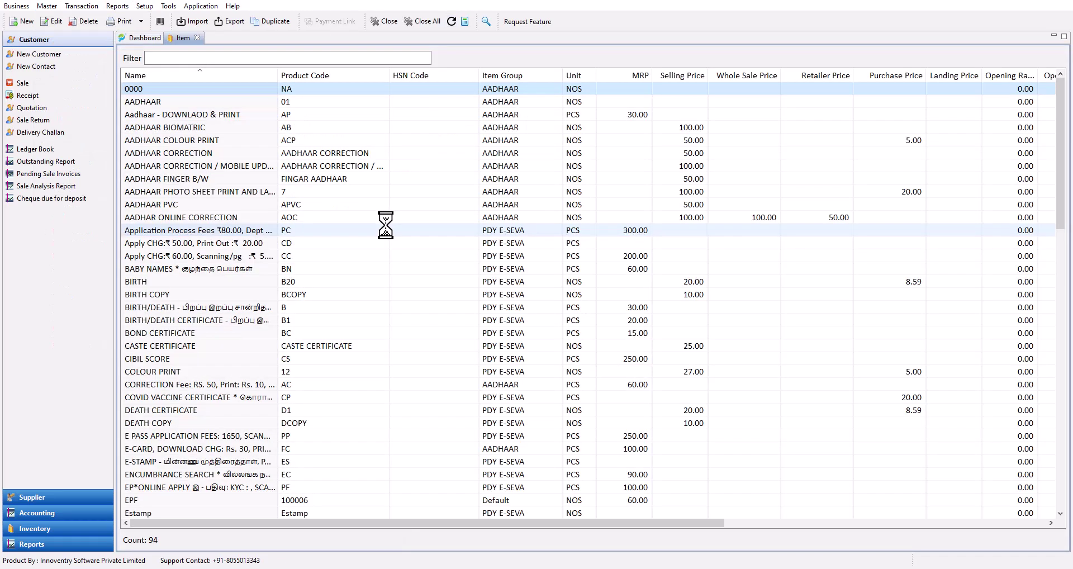
click(168, 103)
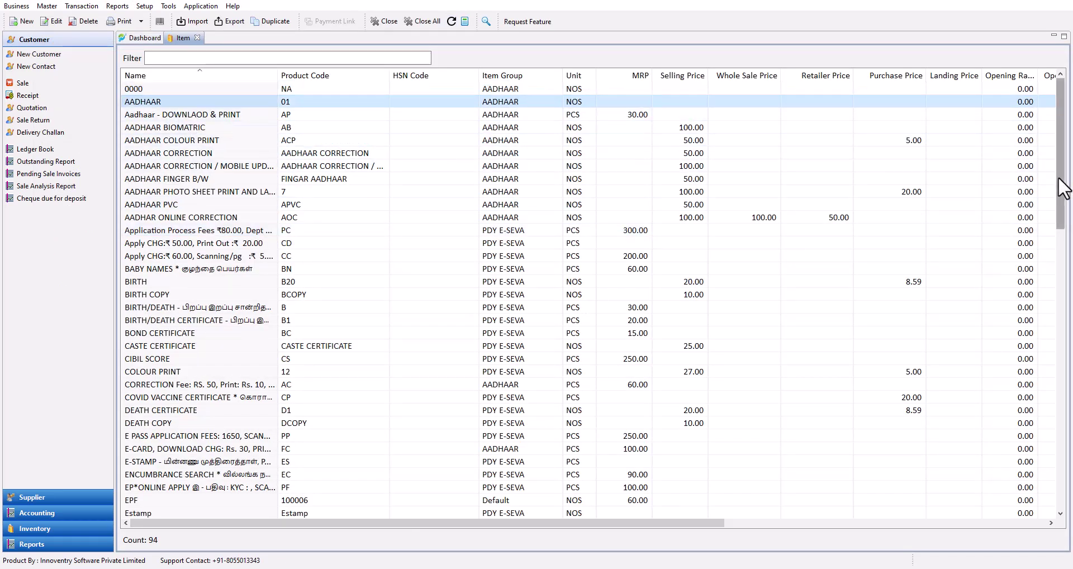